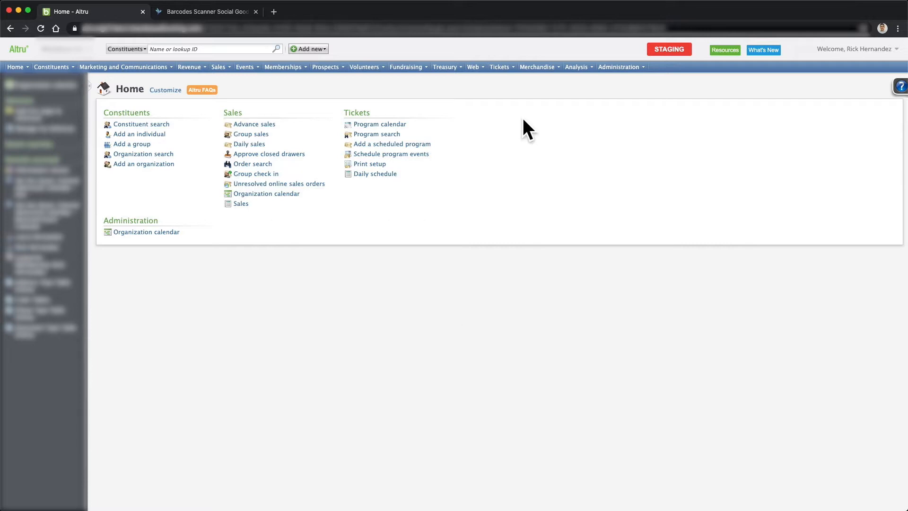
- From Analysis > Information library, begin an ad-hoc query with Sales Orders as its source view
click(576, 67)
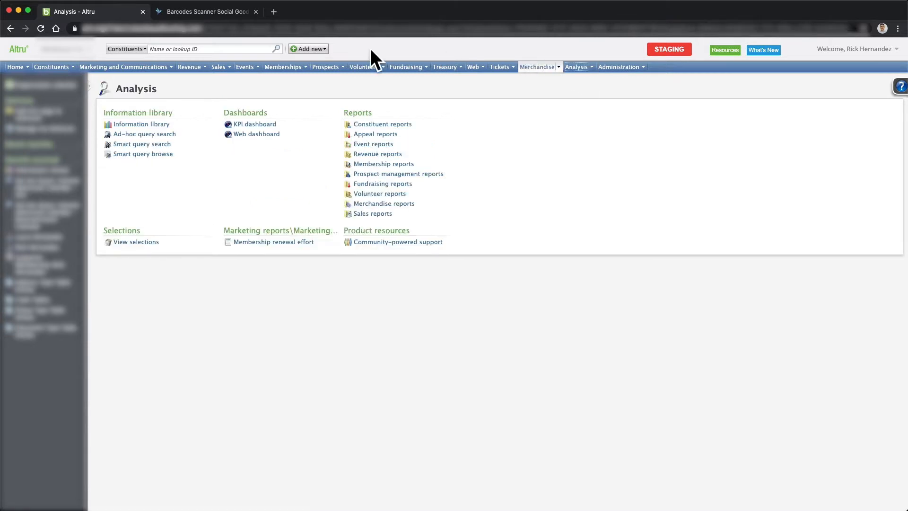
click(124, 124)
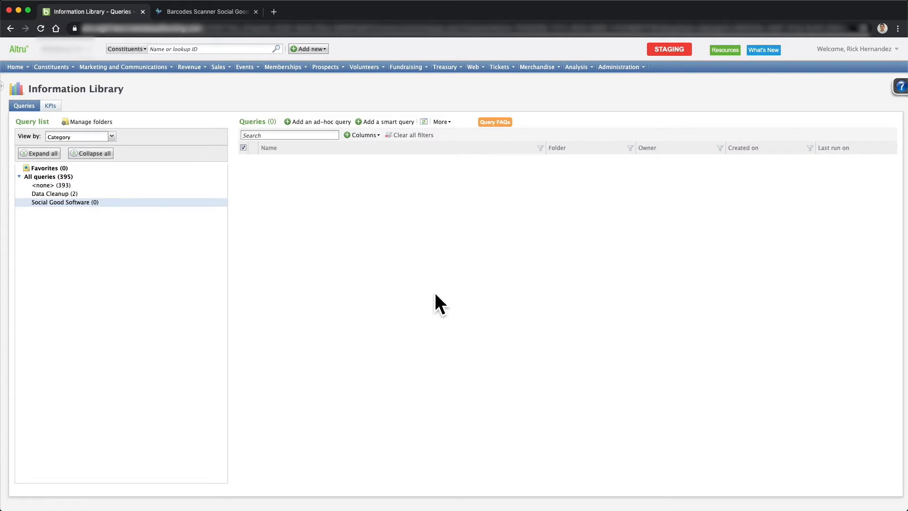
click(302, 122)
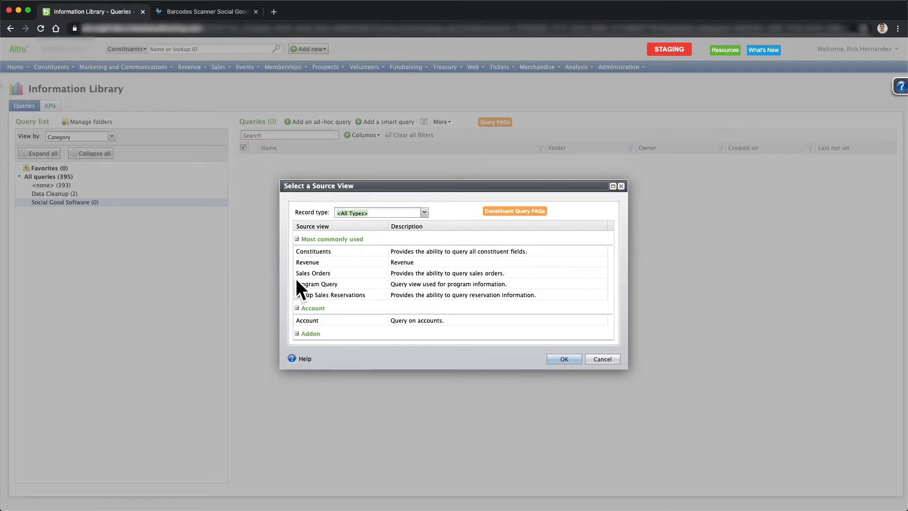
click(312, 273)
- Filter the Sales Orders query on Sales Order Item Ticket\Tickets\Status equal to Active
click(552, 360)
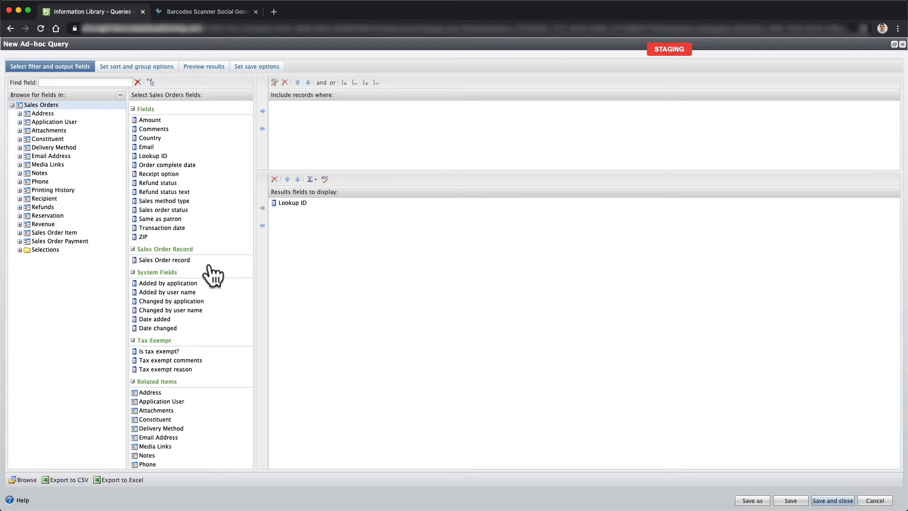
click(284, 96)
click(20, 232)
click(27, 344)
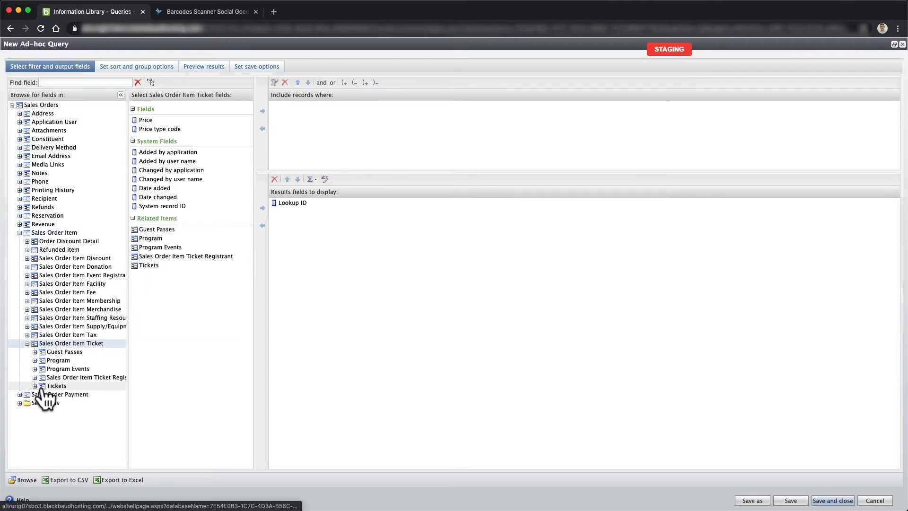
click(43, 386)
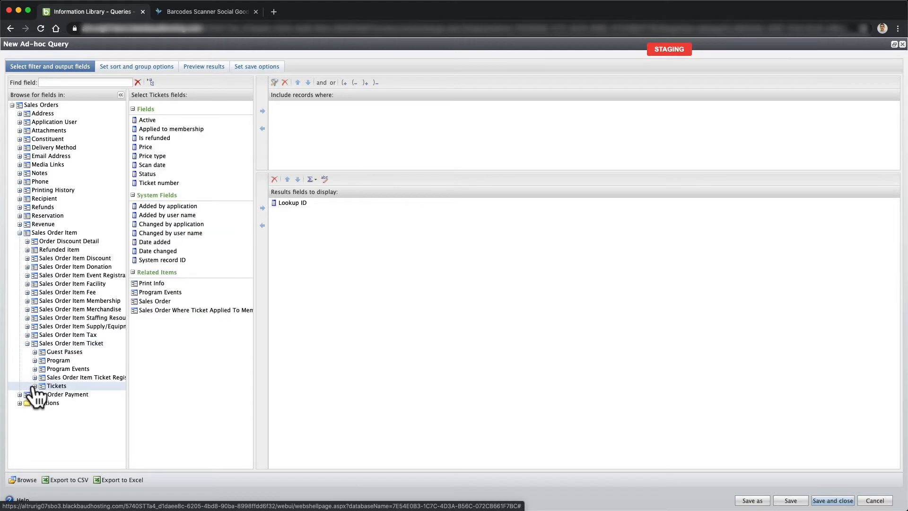
click(34, 386)
click(158, 173)
click(262, 112)
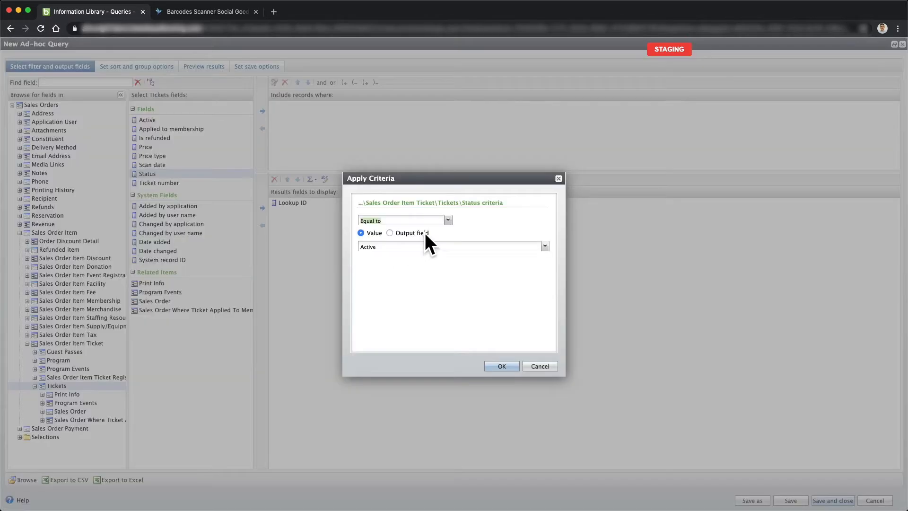
click(502, 367)
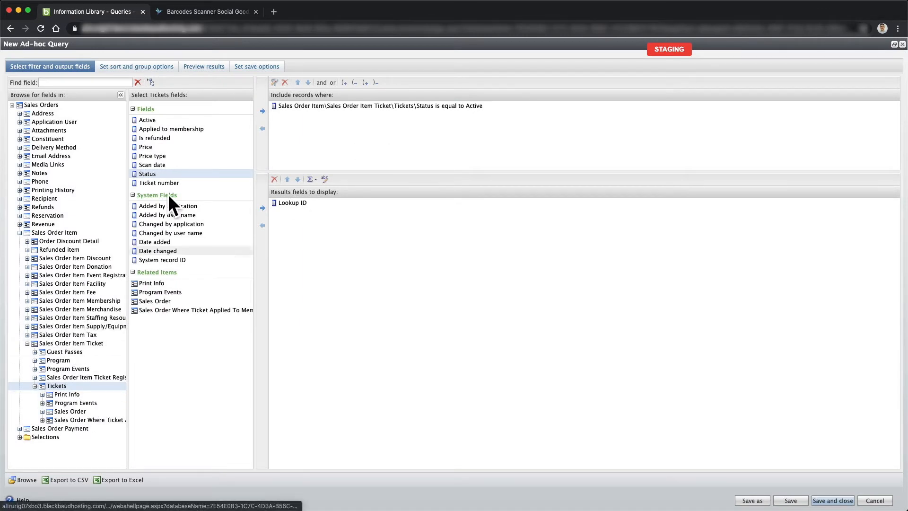
- Add a filter requiring Tickets\Ticket number to be Not blank
click(149, 183)
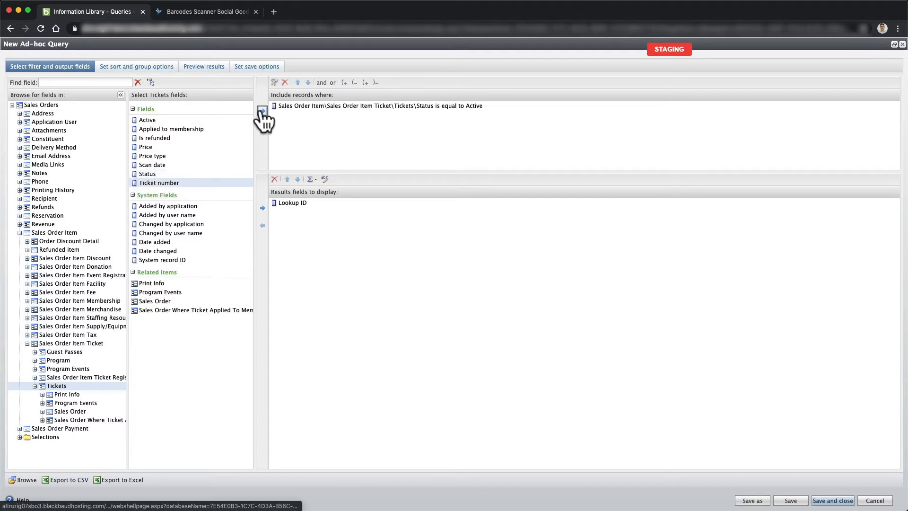
click(262, 110)
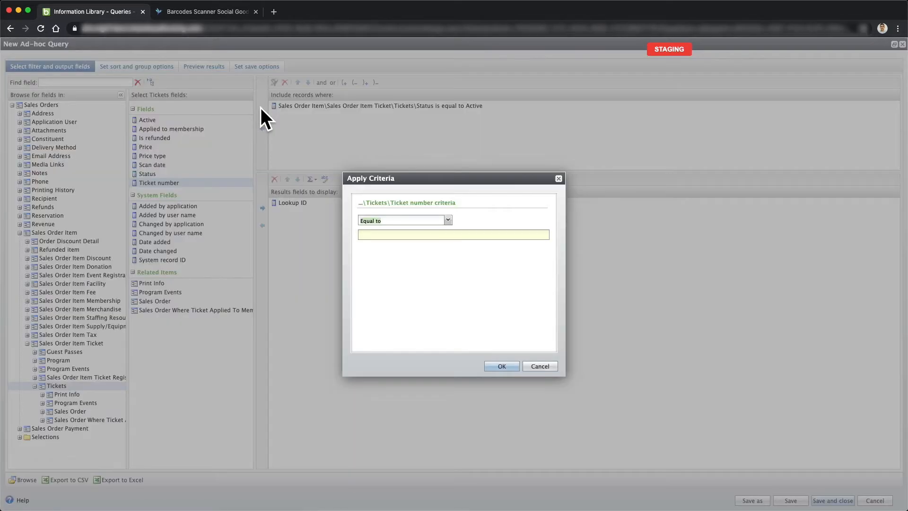
click(447, 221)
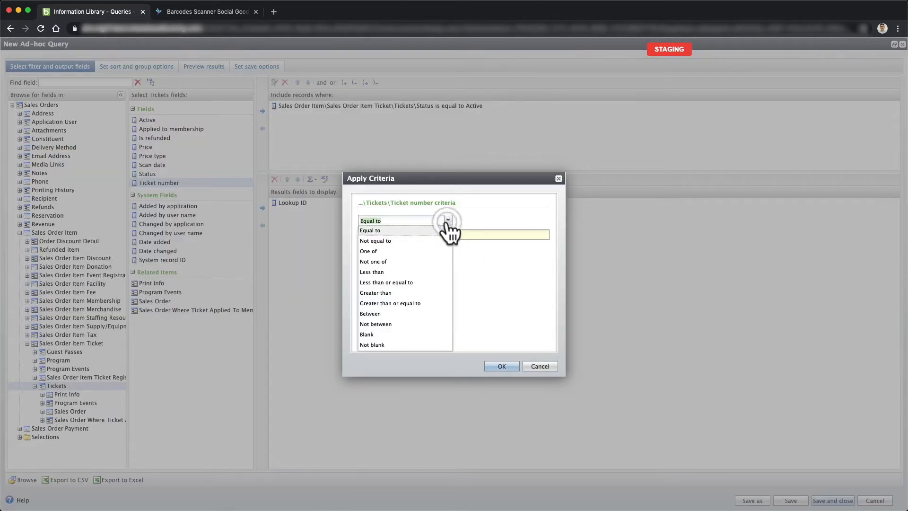
click(405, 345)
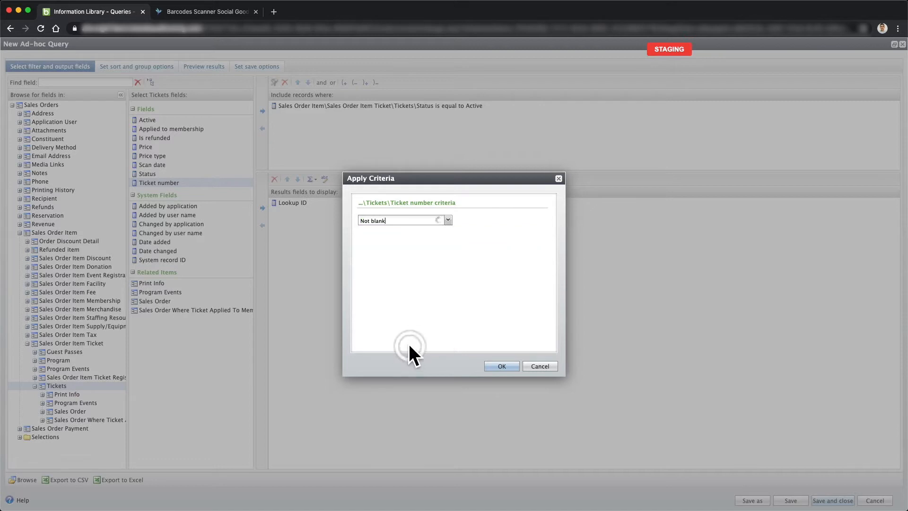
click(498, 368)
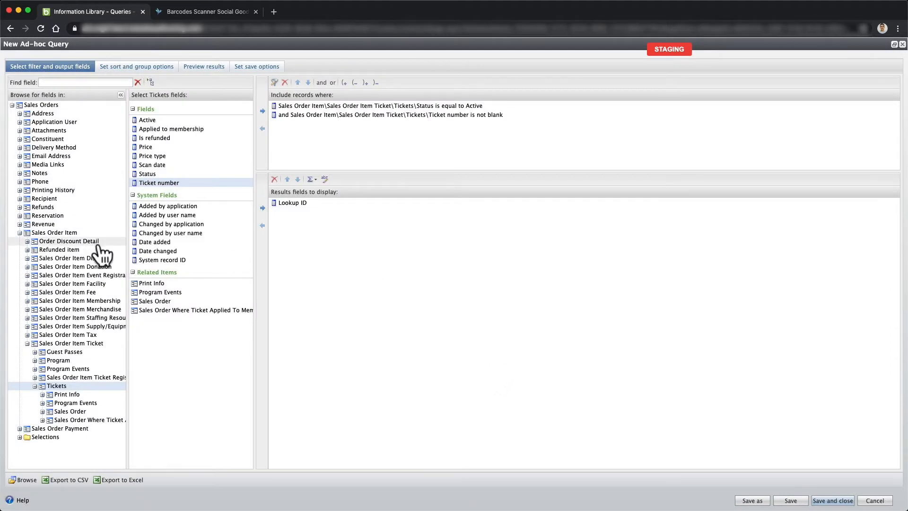
- Add a filter on Constituent Email Addresses\Primary email address equal to Yes
click(19, 139)
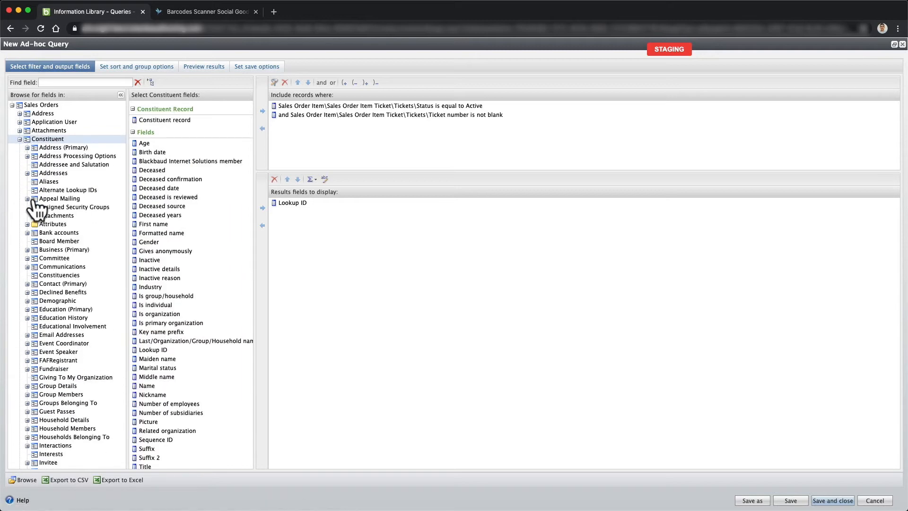
scroll(37, 208, down, 3)
scroll(59, 228, down, 3)
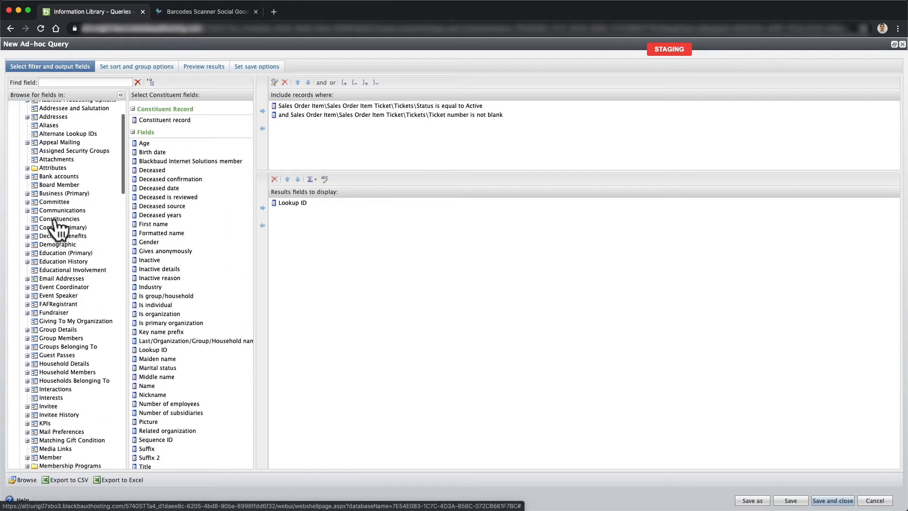
click(61, 246)
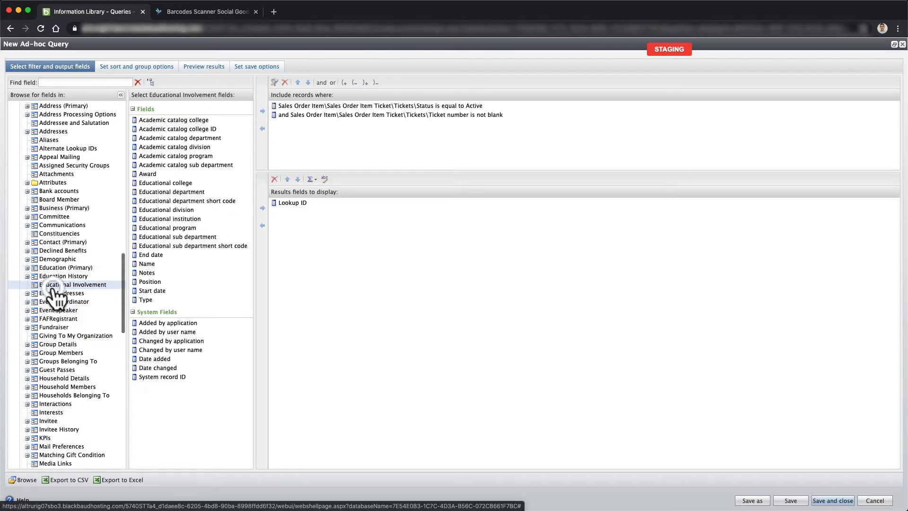
click(29, 293)
click(27, 293)
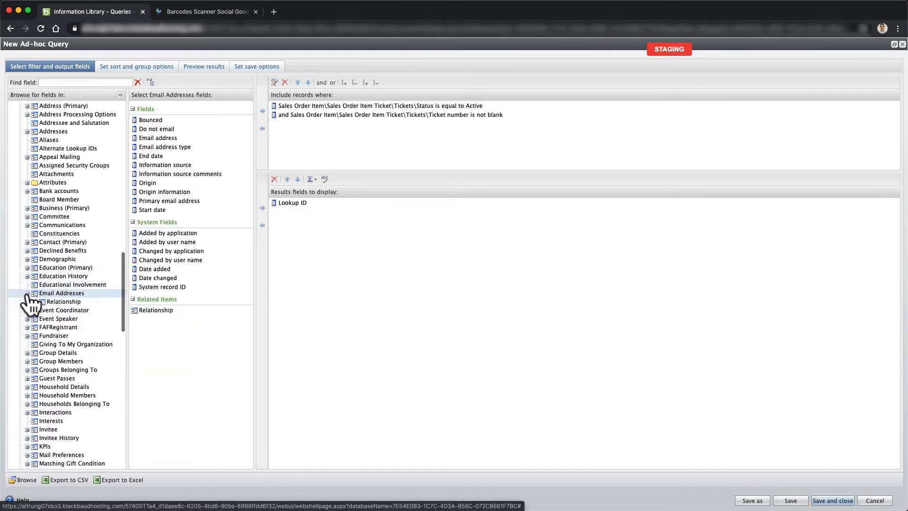
click(163, 200)
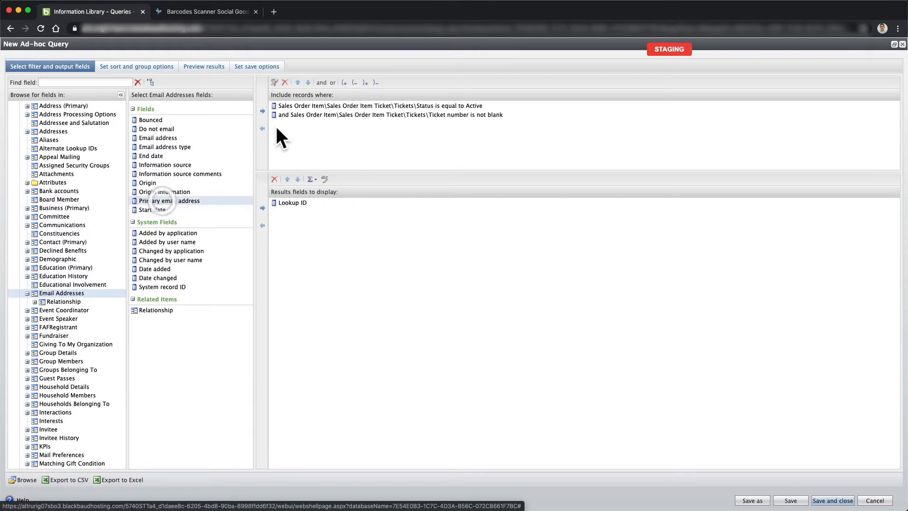
click(262, 111)
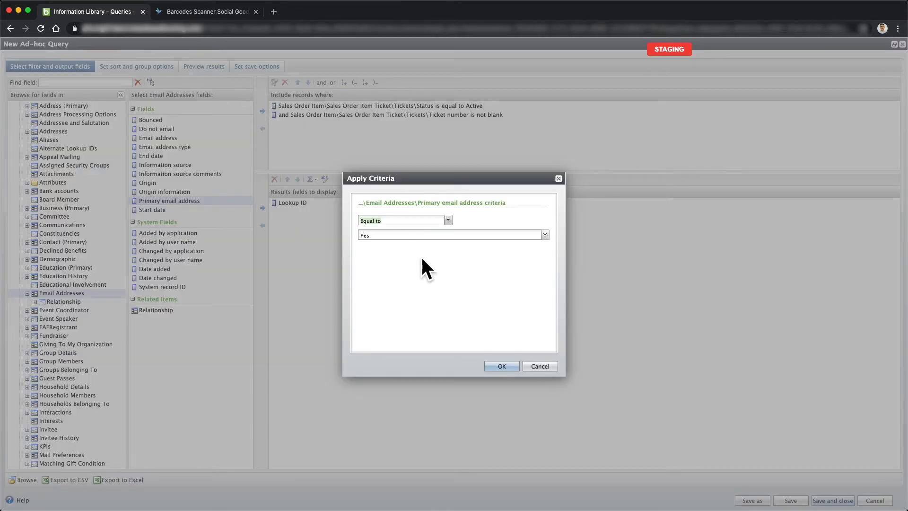
click(500, 367)
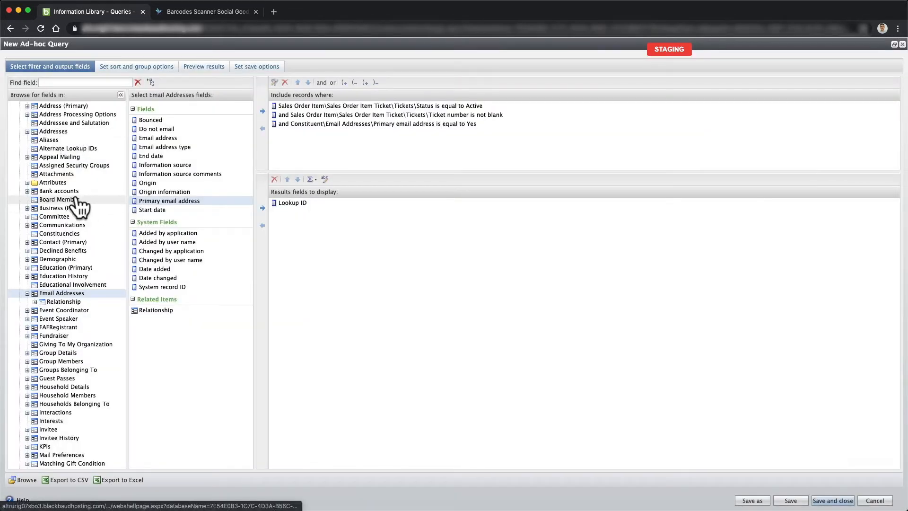
scroll(80, 243, down, 10)
- Add a filter so the Program Events start date Is Today
scroll(85, 243, down, 9)
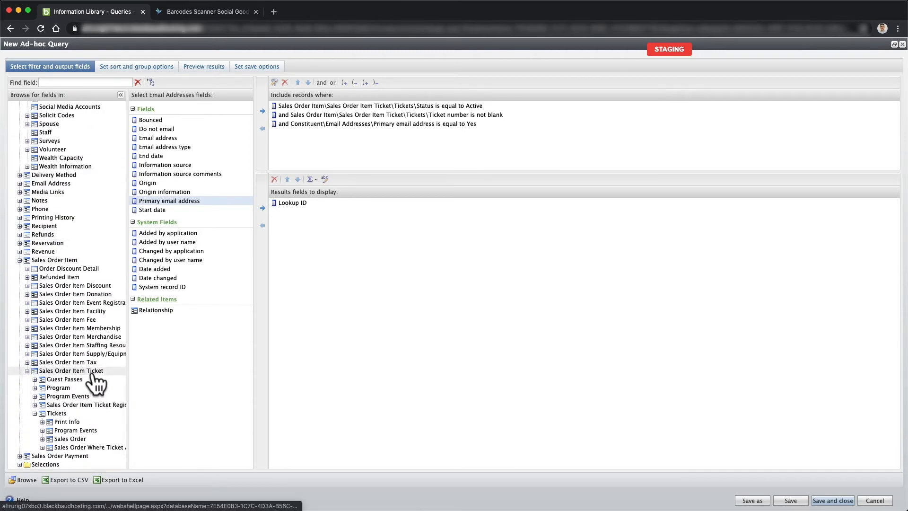
click(35, 413)
click(35, 430)
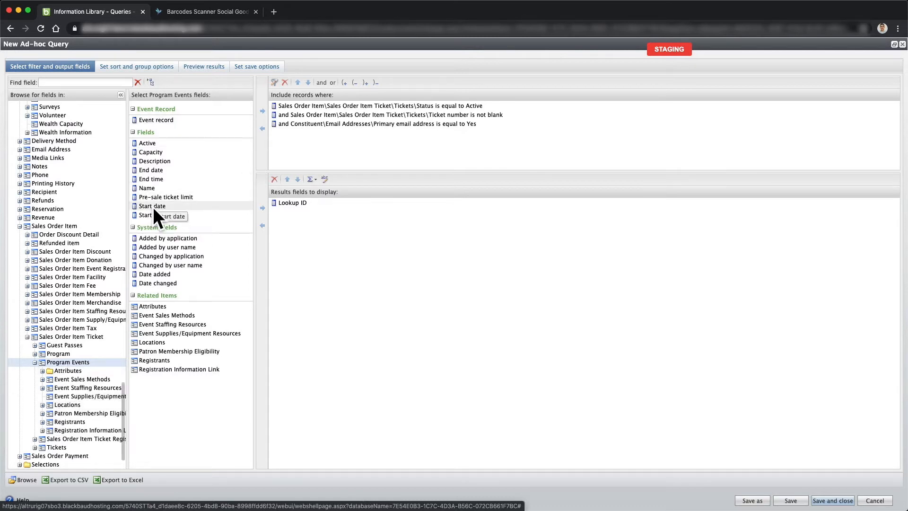
drag(169, 206, 269, 117)
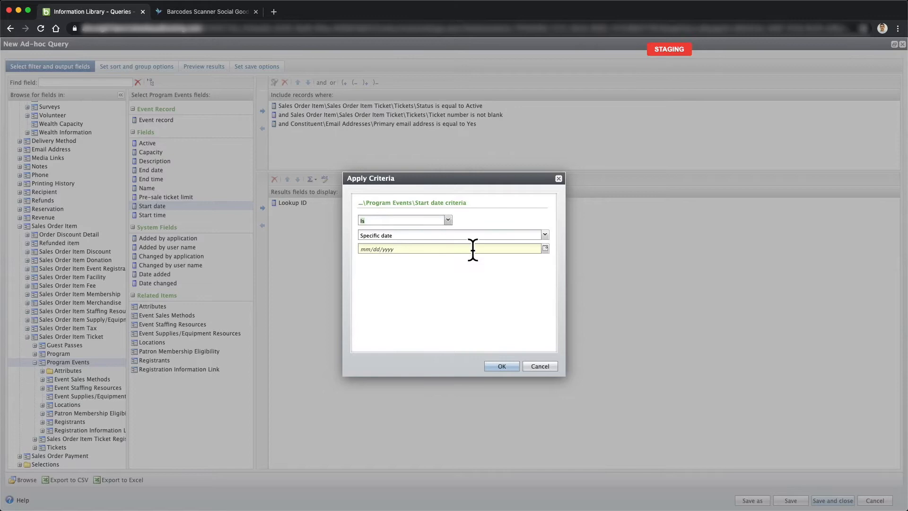
click(545, 235)
click(408, 257)
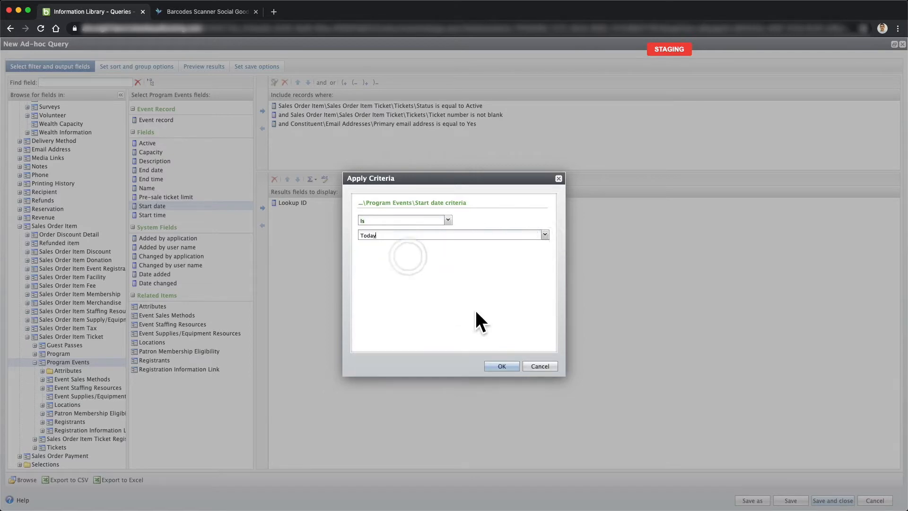
click(489, 366)
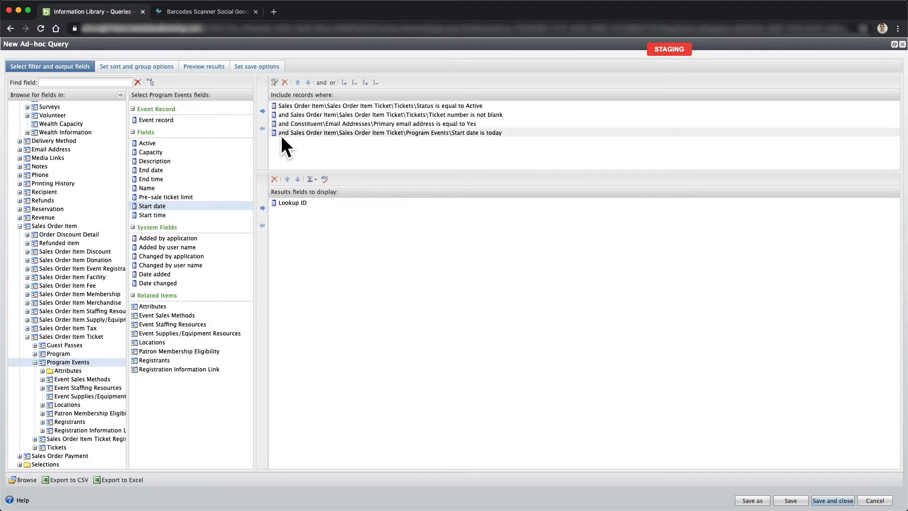
double_click(453, 133)
click(545, 235)
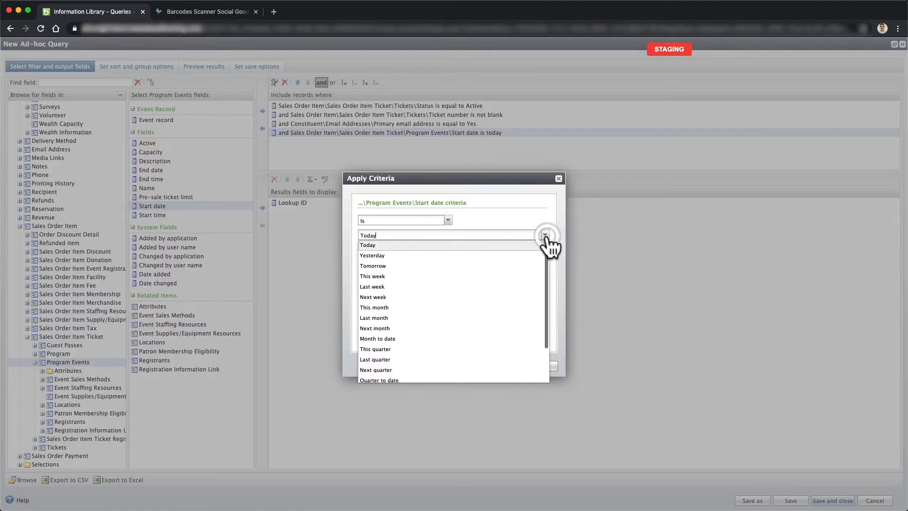
scroll(402, 340, down, 3)
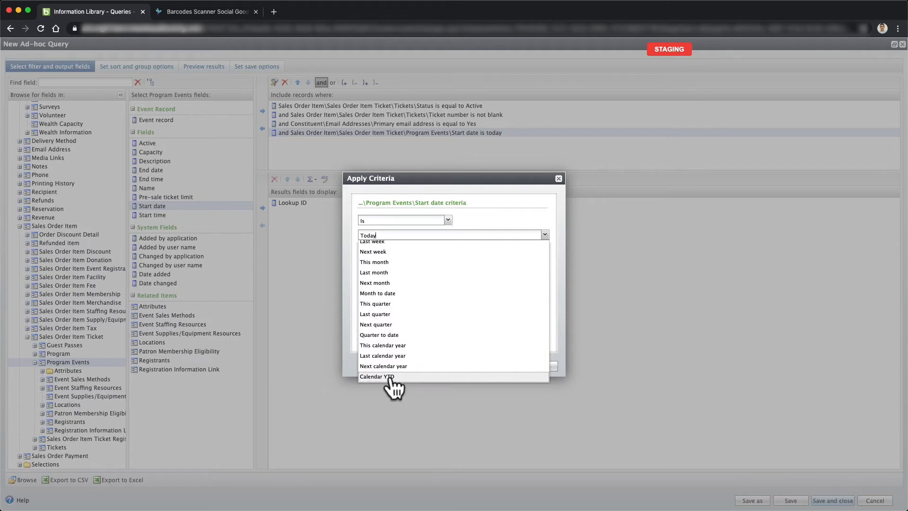
click(559, 179)
click(559, 178)
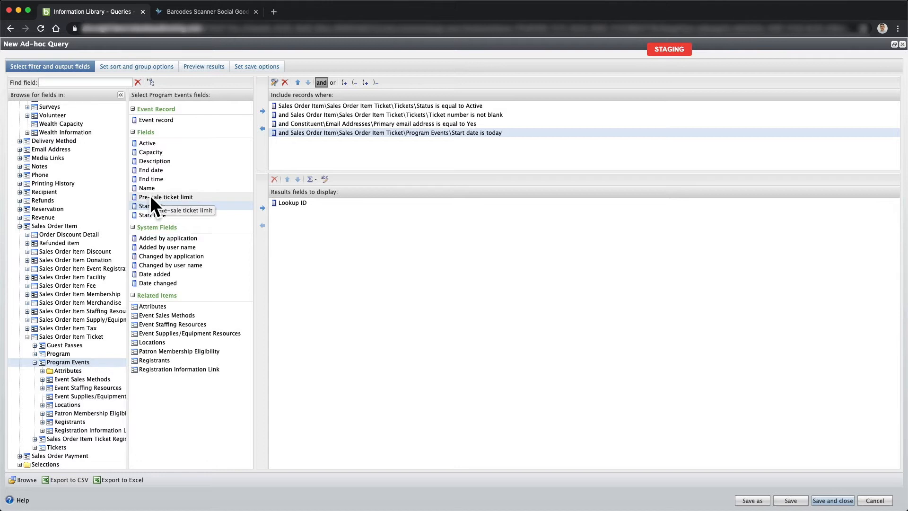
- Collapse the Program Events, Sales Order Item Ticket and Sales Order Item branches of the field tree
click(35, 362)
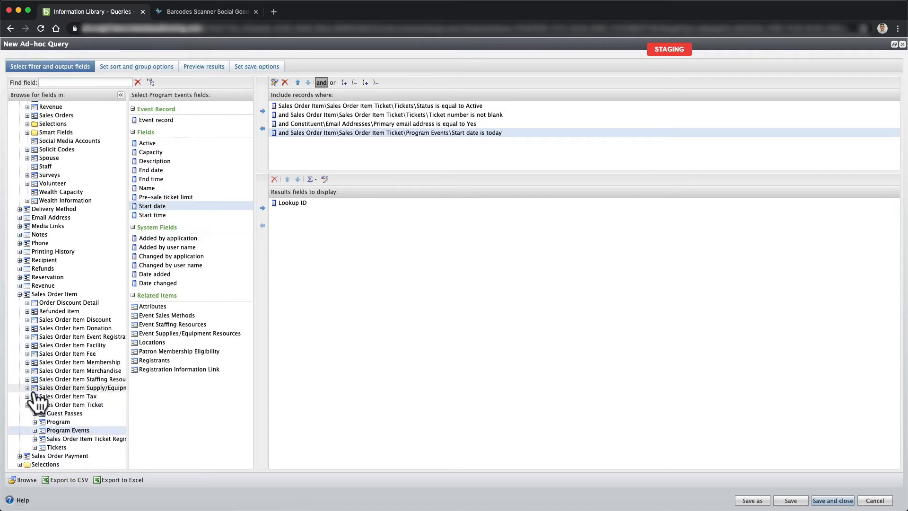
click(27, 406)
click(20, 336)
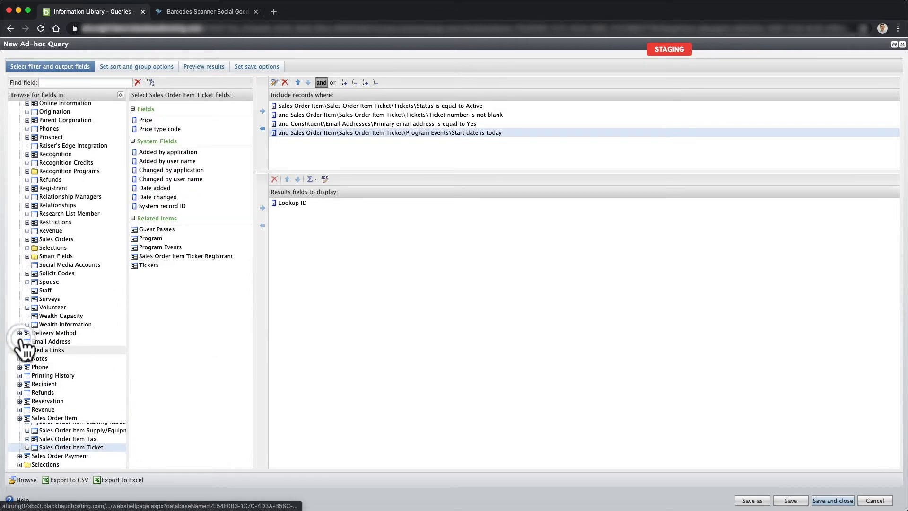
scroll(29, 163, up, 3)
scroll(27, 156, up, 13)
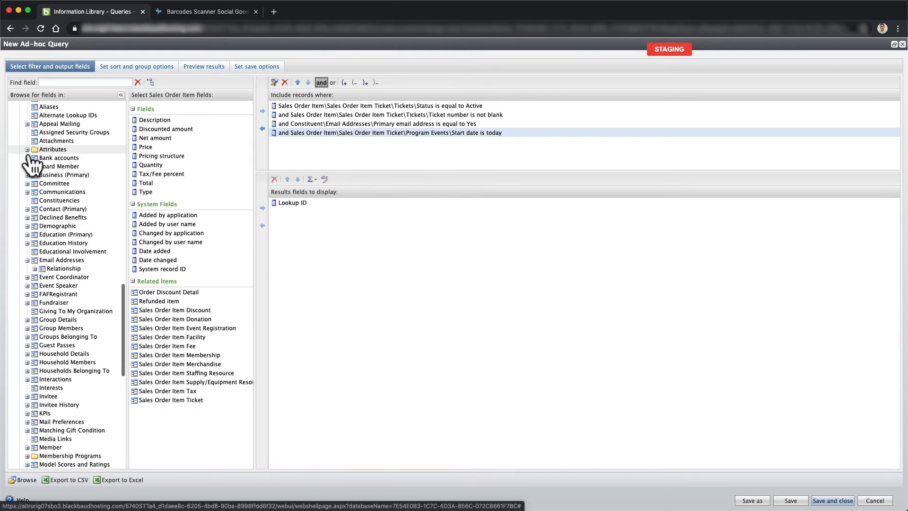
click(20, 139)
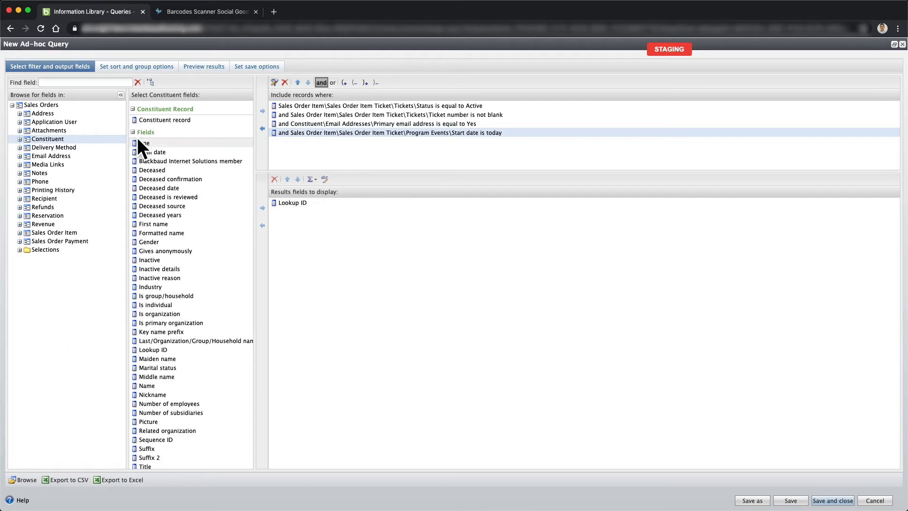
- Drag Program Events\Name into the results fields after Lookup ID
click(20, 233)
click(27, 343)
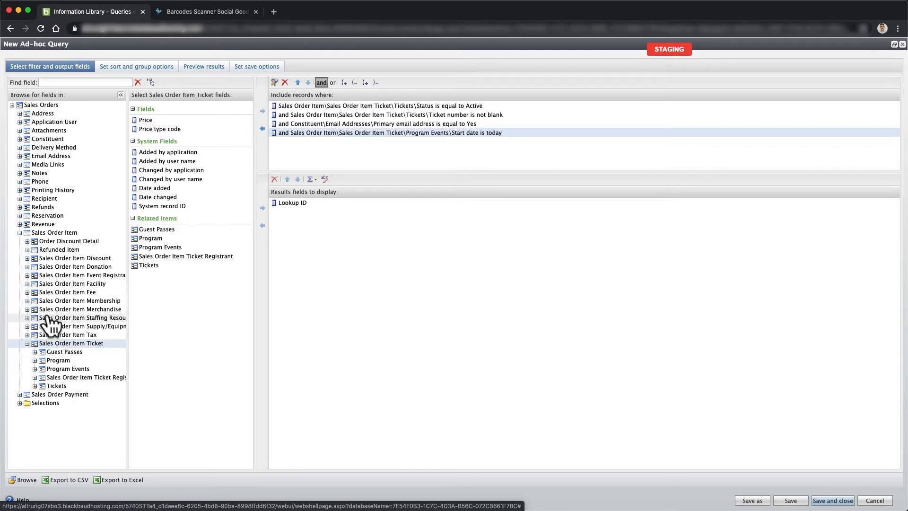
click(34, 369)
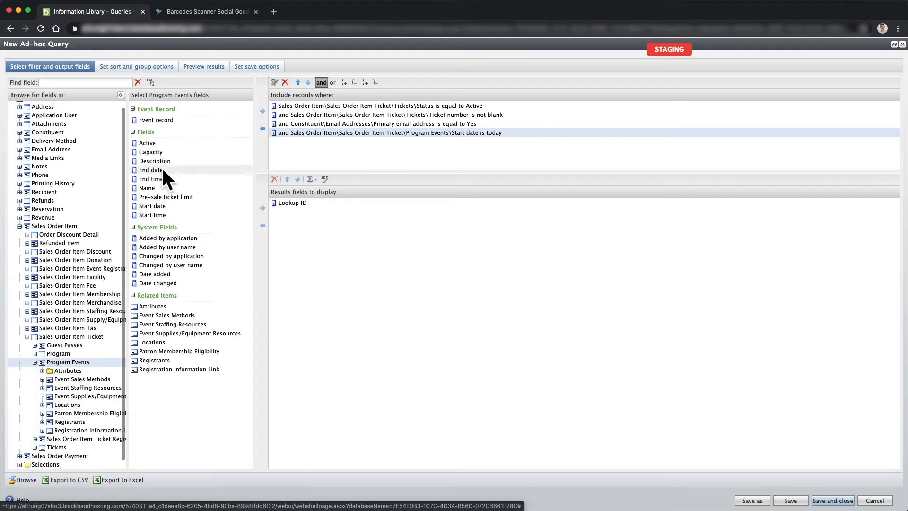
click(149, 188)
drag(148, 187, 273, 215)
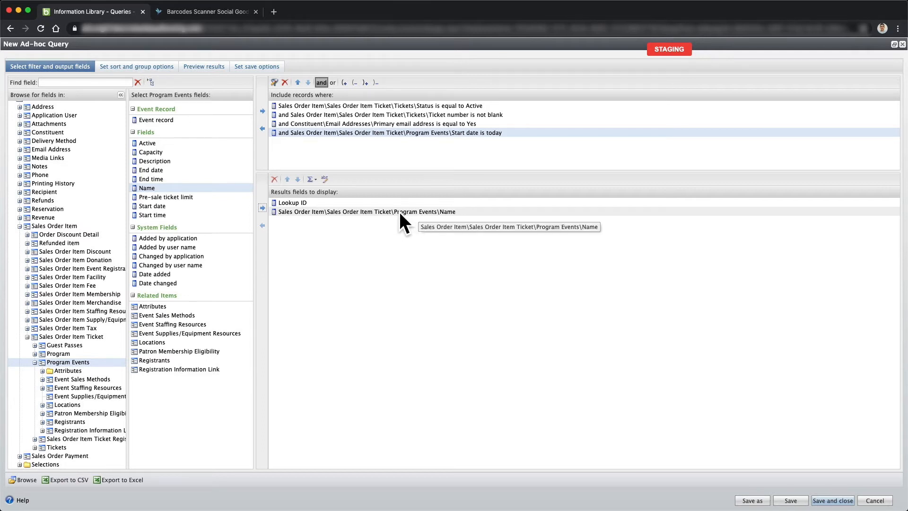
mouse_move(2, 231)
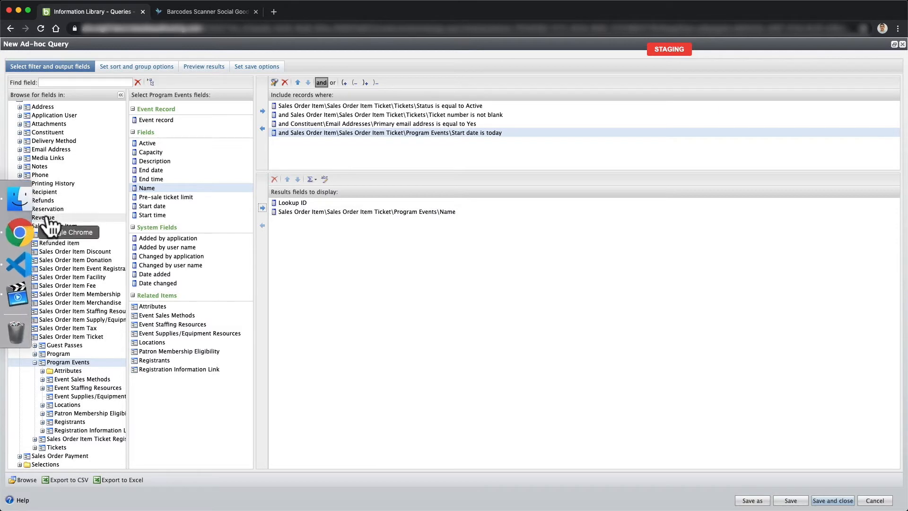
scroll(52, 208, up, 1)
click(23, 139)
scroll(45, 199, down, 5)
- Add the constituent's Email address to the results fields
scroll(45, 199, down, 4)
scroll(40, 191, up, 1)
click(52, 186)
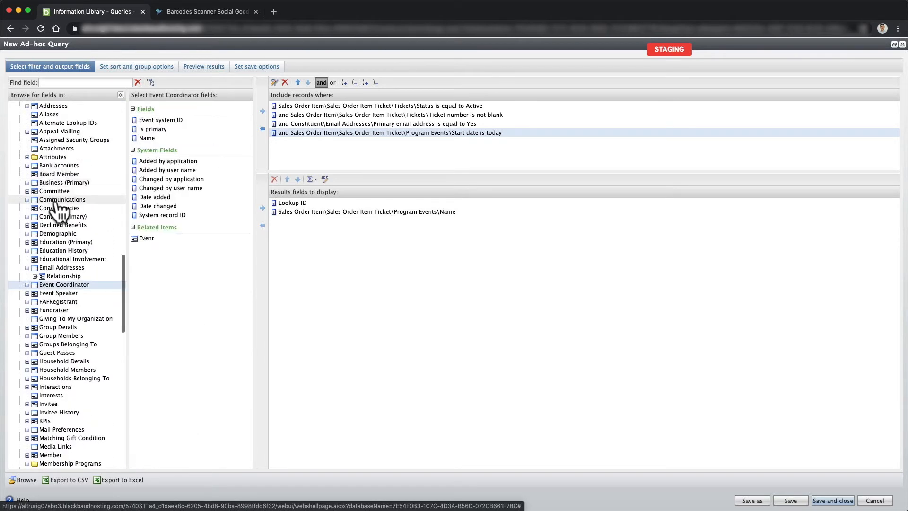
click(61, 268)
click(158, 138)
click(262, 207)
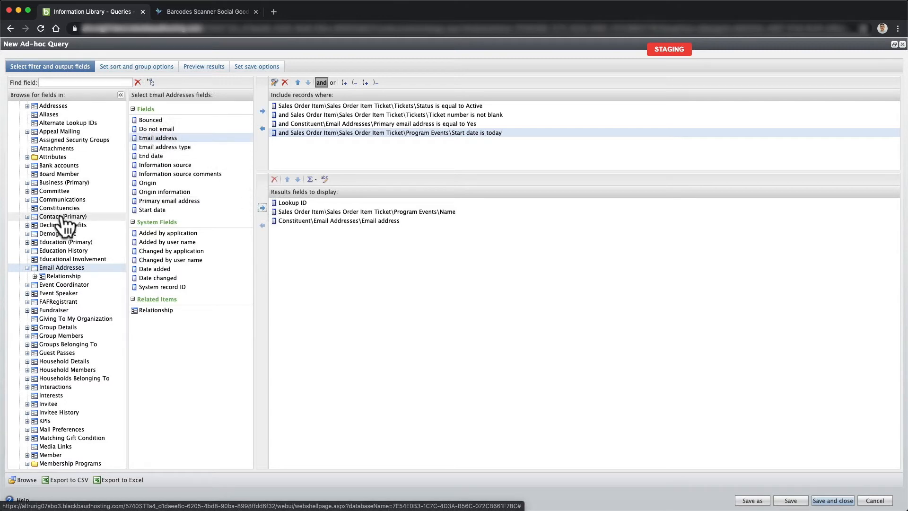
- Add Tickets\Ticket number to the results fields
scroll(57, 215, down, 12)
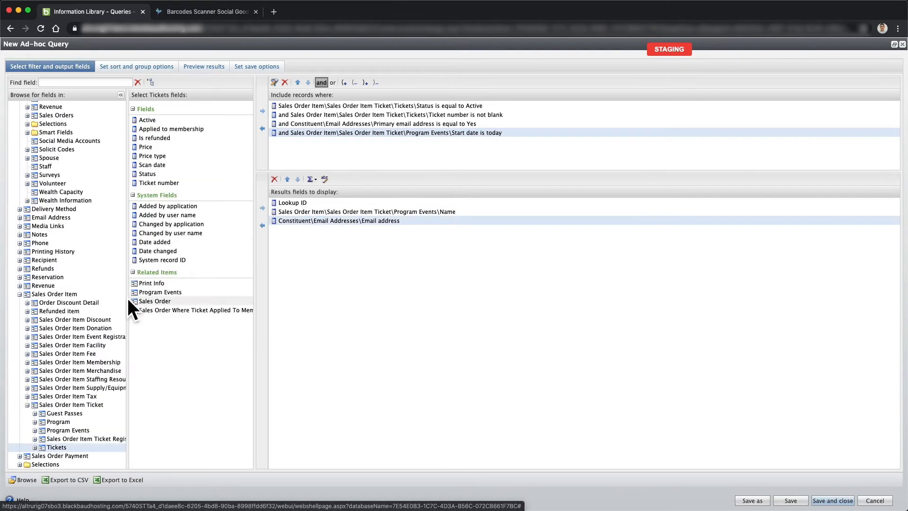
click(71, 293)
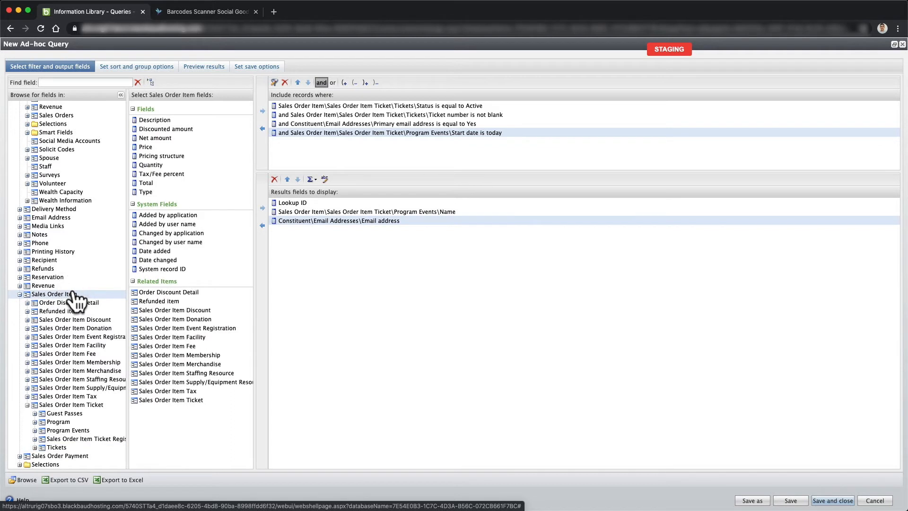
click(105, 406)
click(61, 447)
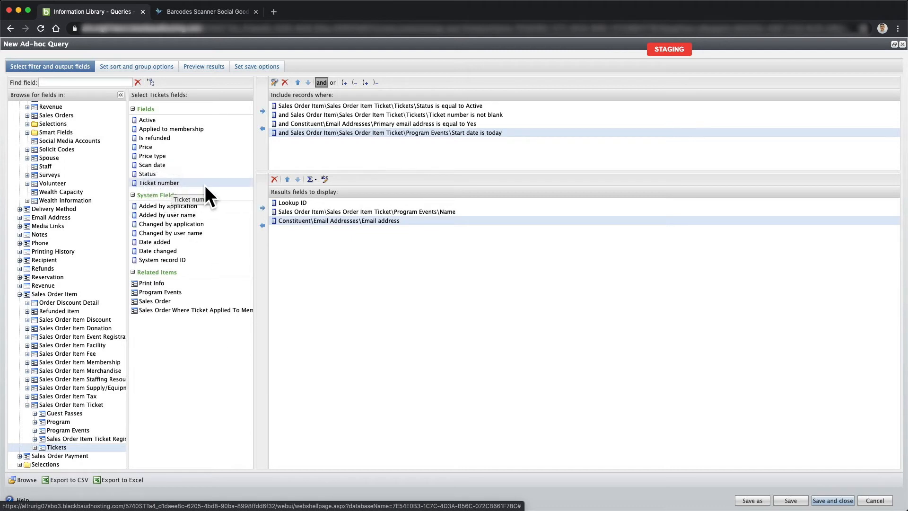
click(262, 208)
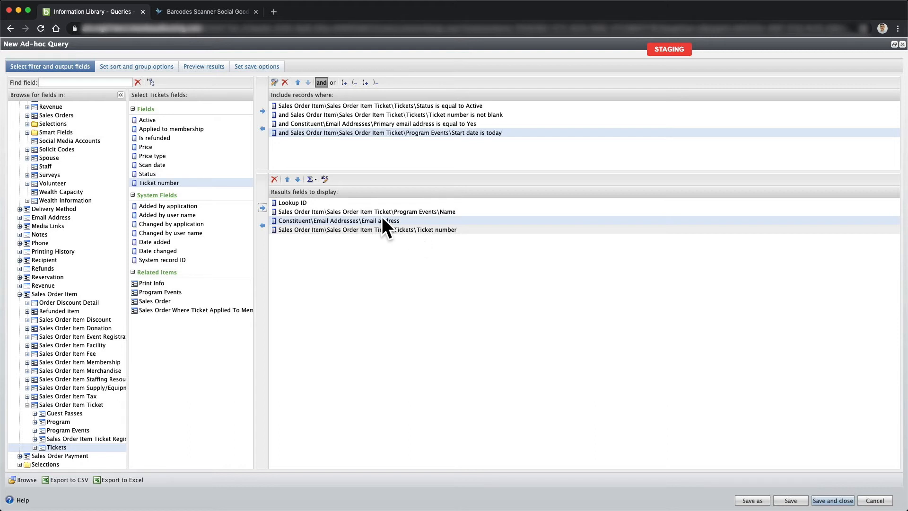
- Add the ticket's System record ID to the results fields
click(171, 259)
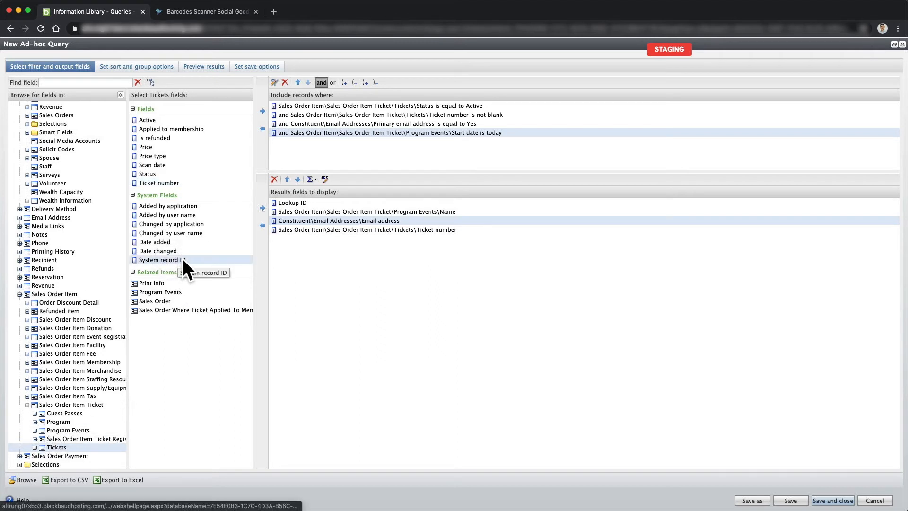
click(56, 294)
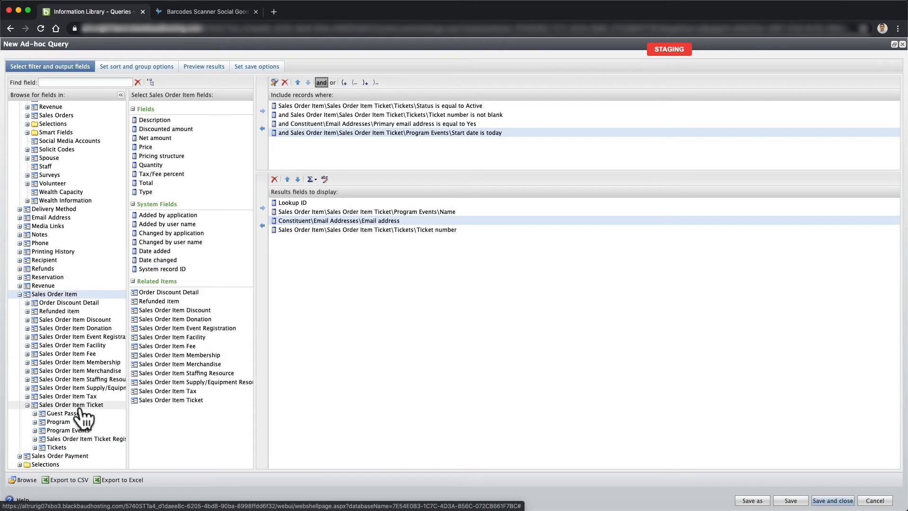
click(78, 405)
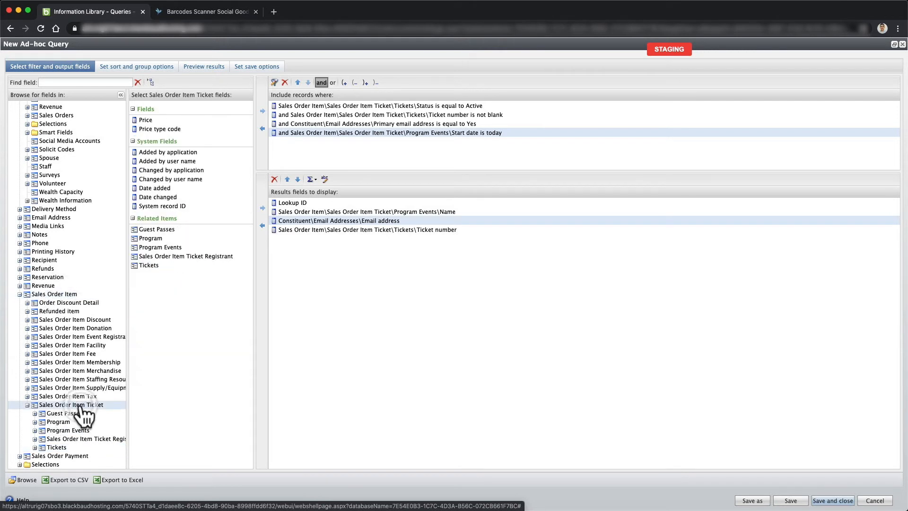
click(60, 448)
click(178, 260)
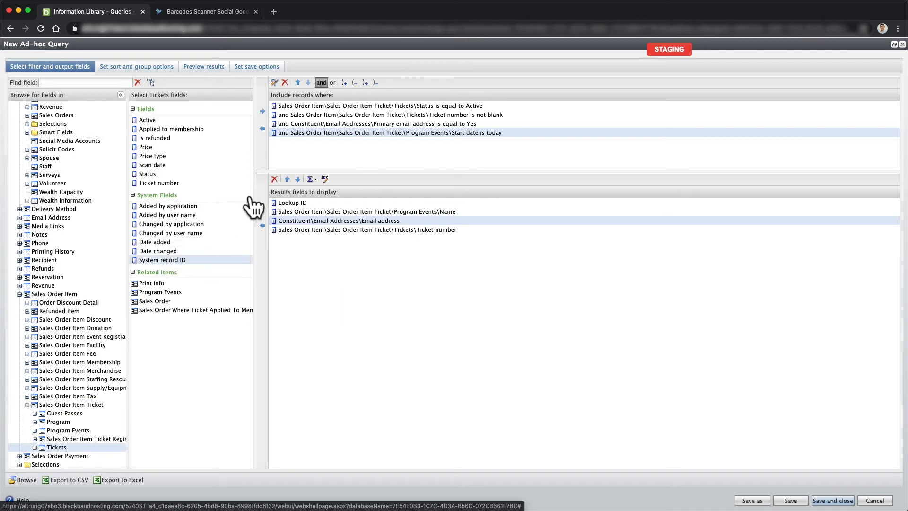
click(263, 208)
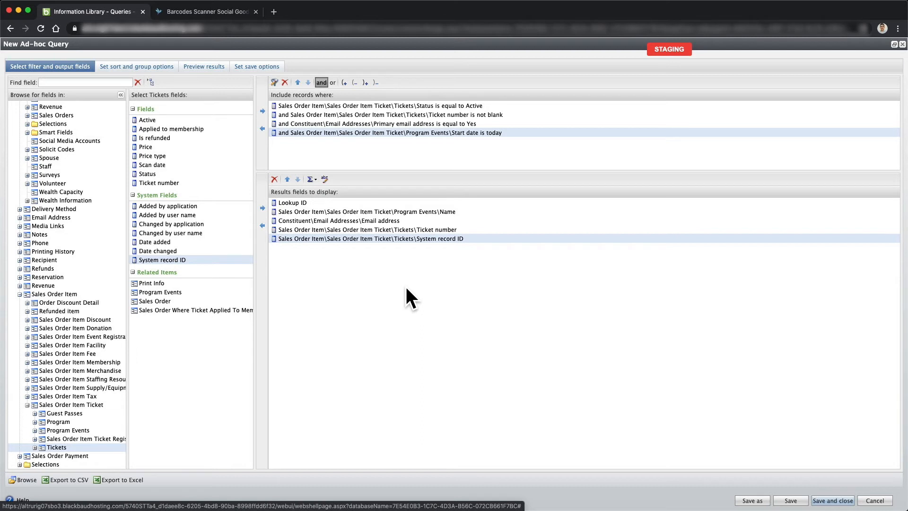
- Review the five output fields: Lookup ID, event name, email, ticket number, system record ID
click(440, 230)
click(438, 238)
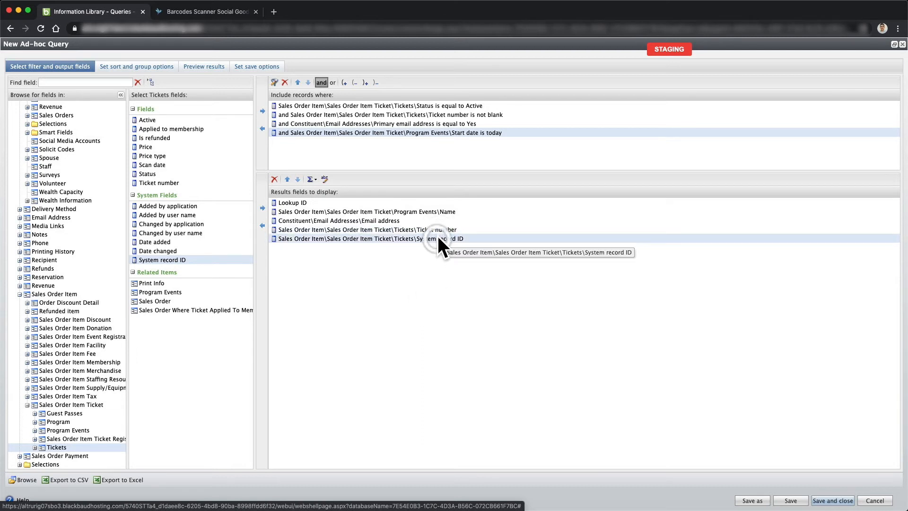
click(414, 229)
click(410, 240)
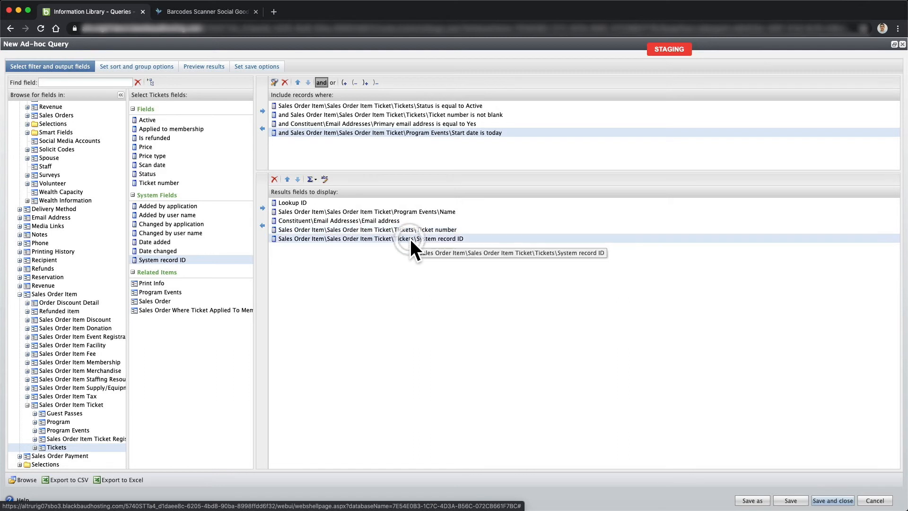
click(364, 219)
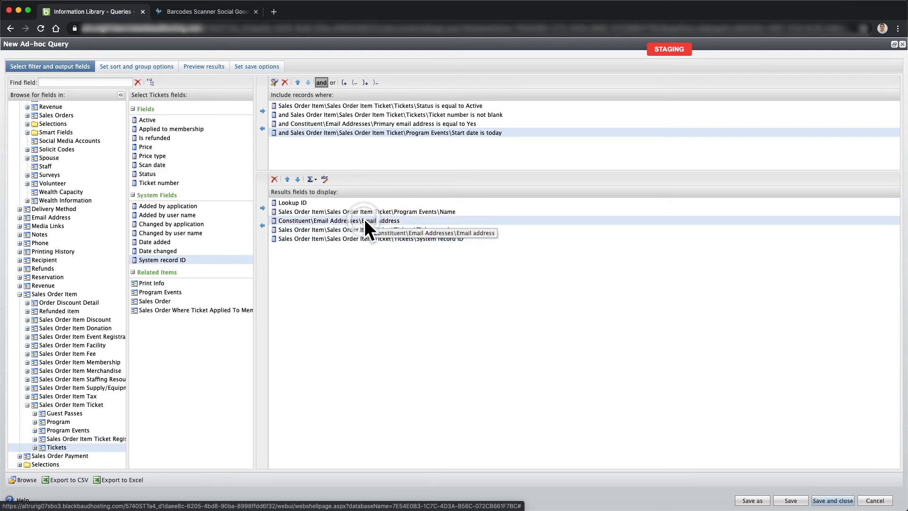
click(374, 211)
click(312, 203)
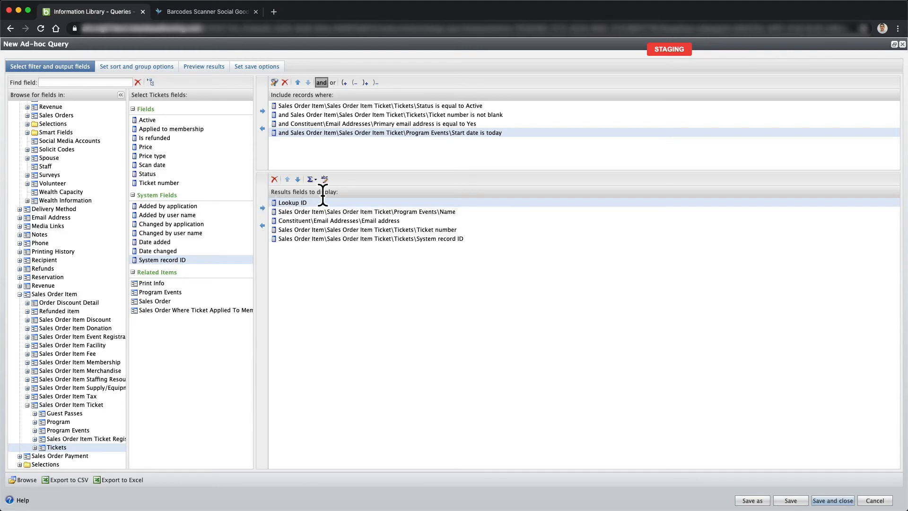
- Look through the Barcodes Scanner app's Search By field list
click(206, 12)
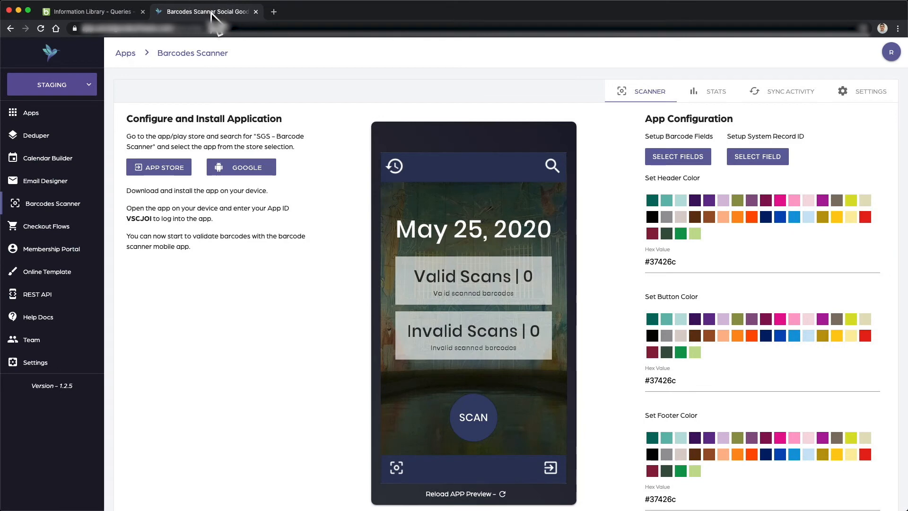
click(551, 164)
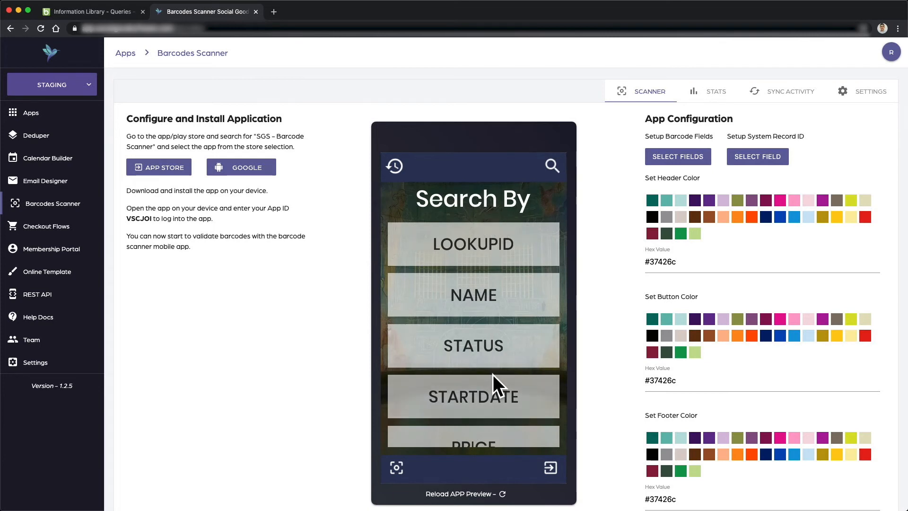
scroll(495, 324, down, 3)
scroll(499, 280, up, 3)
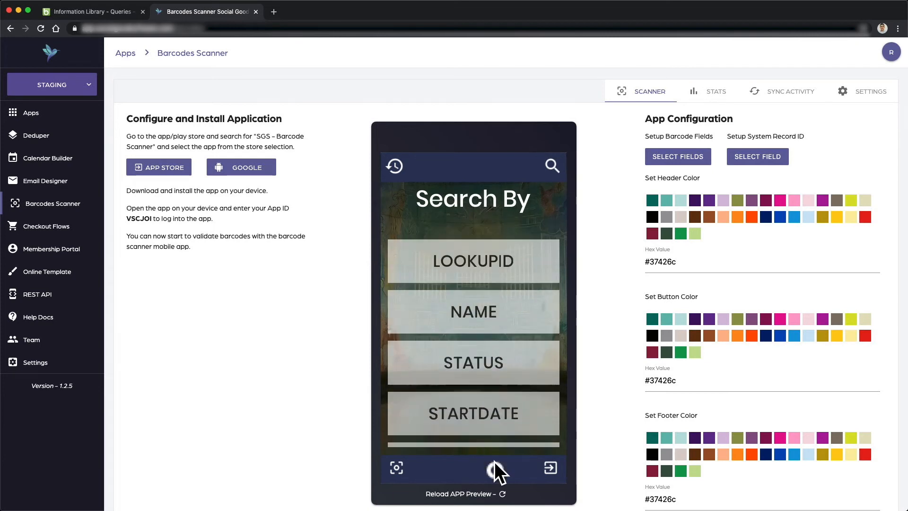
scroll(486, 314, down, 3)
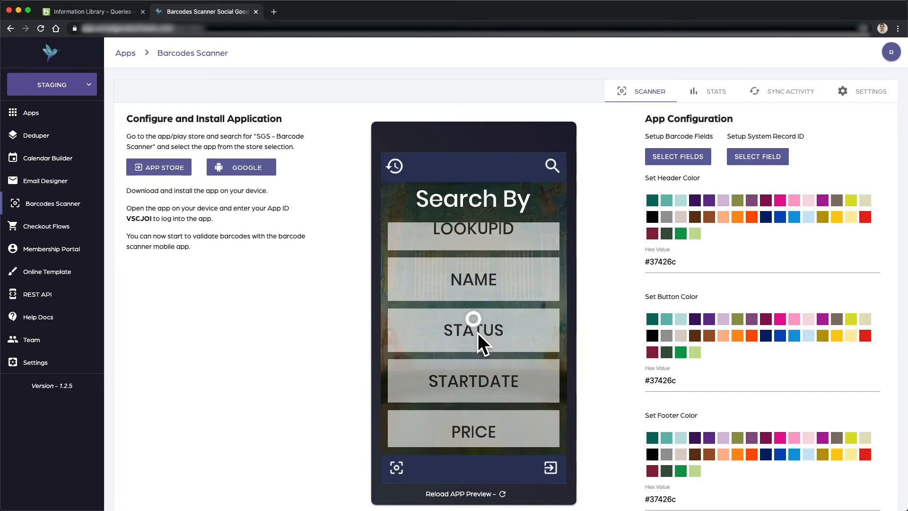
scroll(507, 416, down, 2)
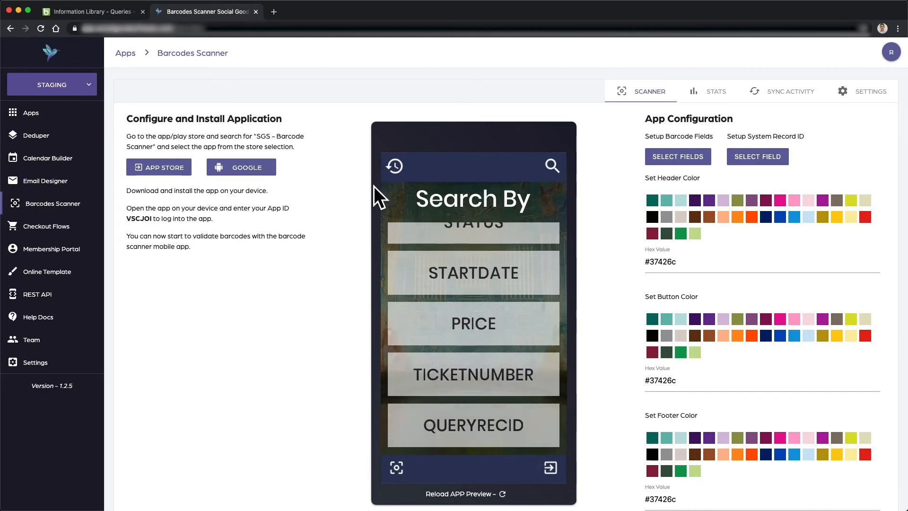
- Compare the scanner's fields with the query's output fields, then preview the Altru query results
click(109, 12)
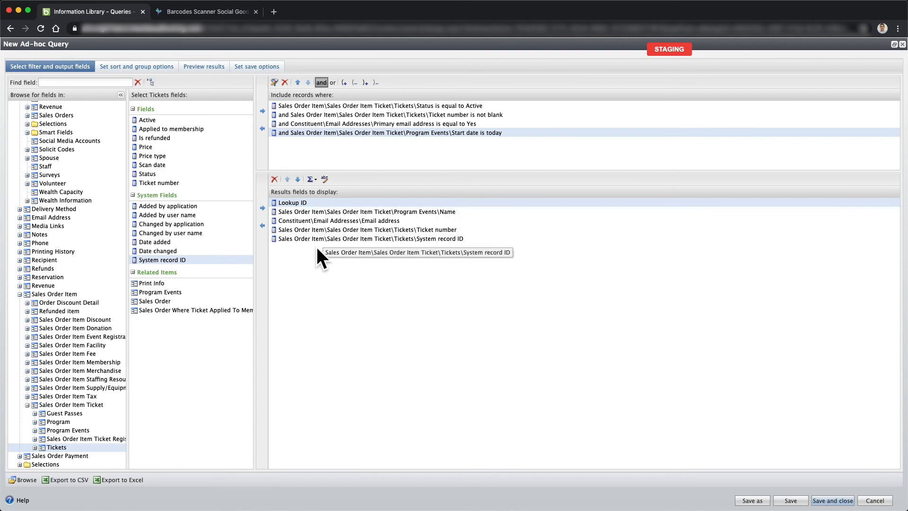
click(192, 12)
click(502, 494)
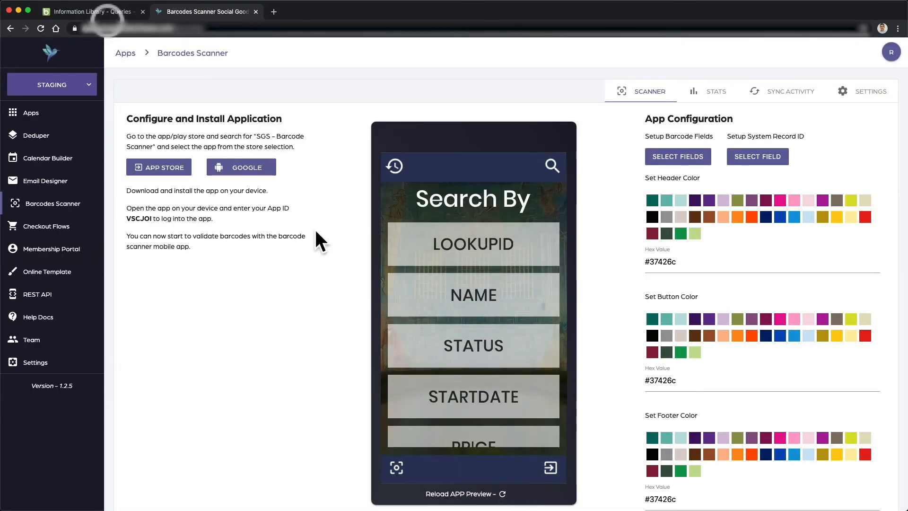
click(94, 12)
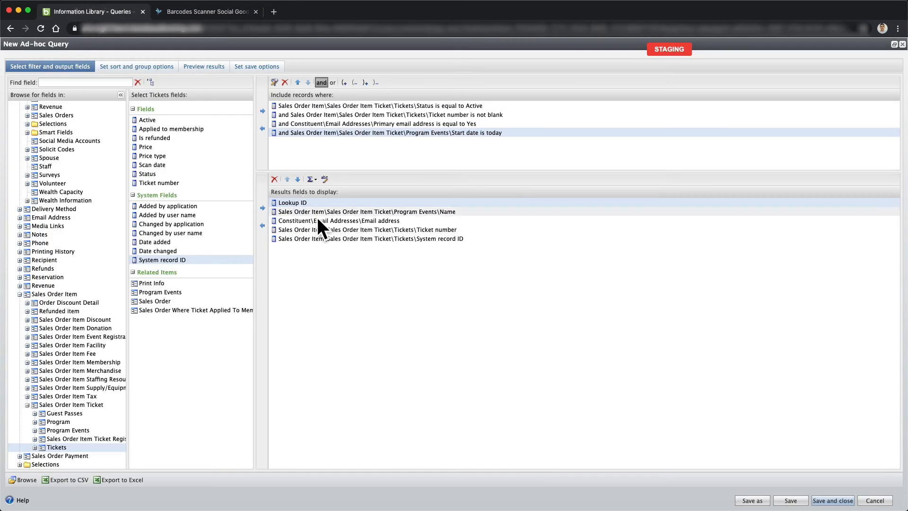
click(209, 13)
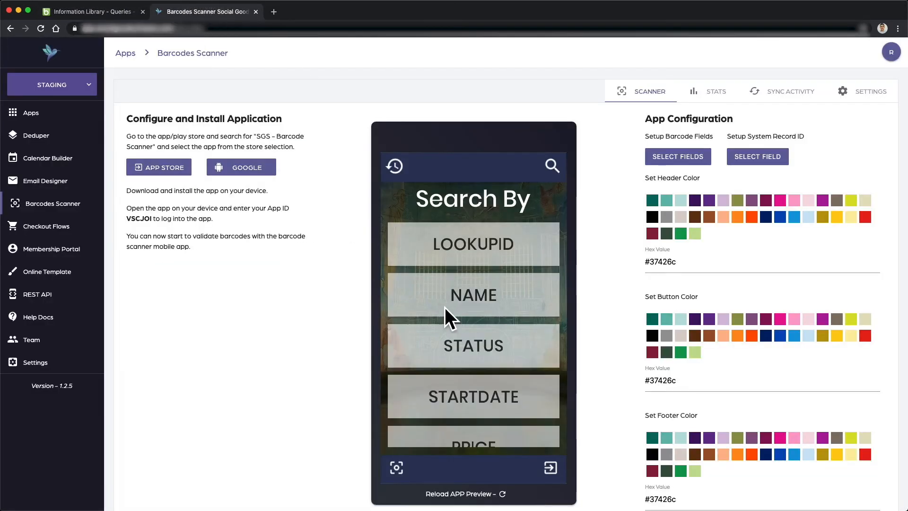
click(71, 12)
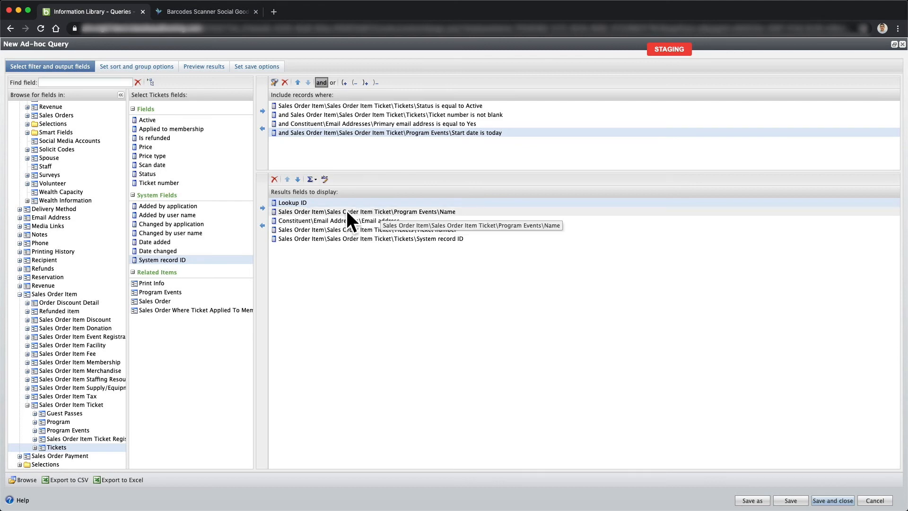
click(207, 10)
scroll(484, 324, down, 5)
scroll(468, 206, up, 5)
click(94, 12)
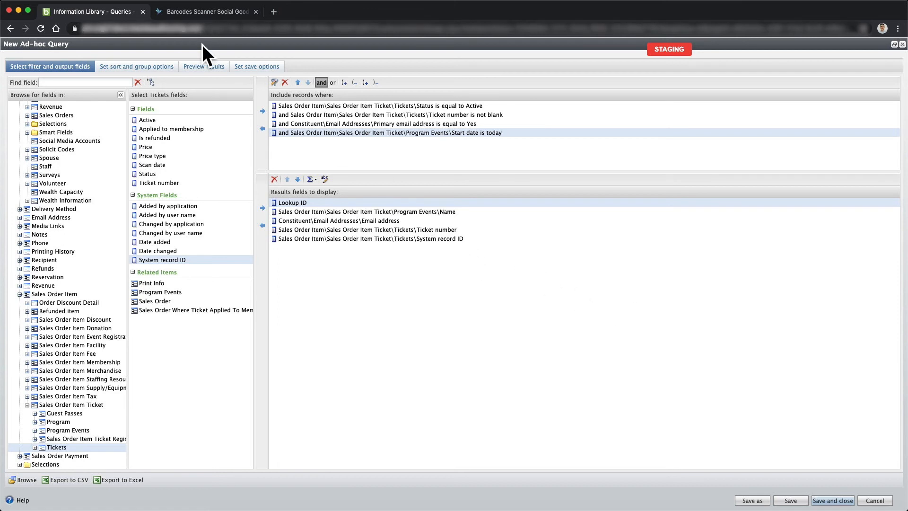
click(201, 67)
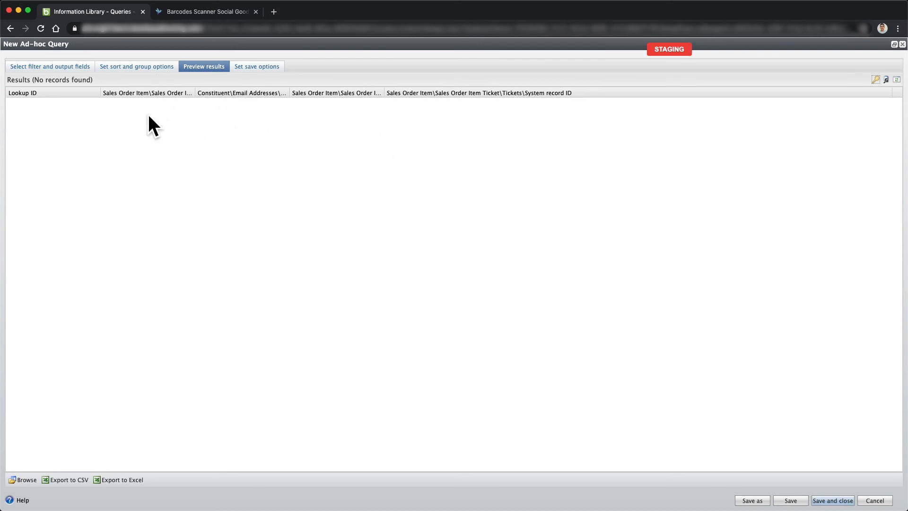
- After the empty preview loads, go to the query's Set save options
click(252, 70)
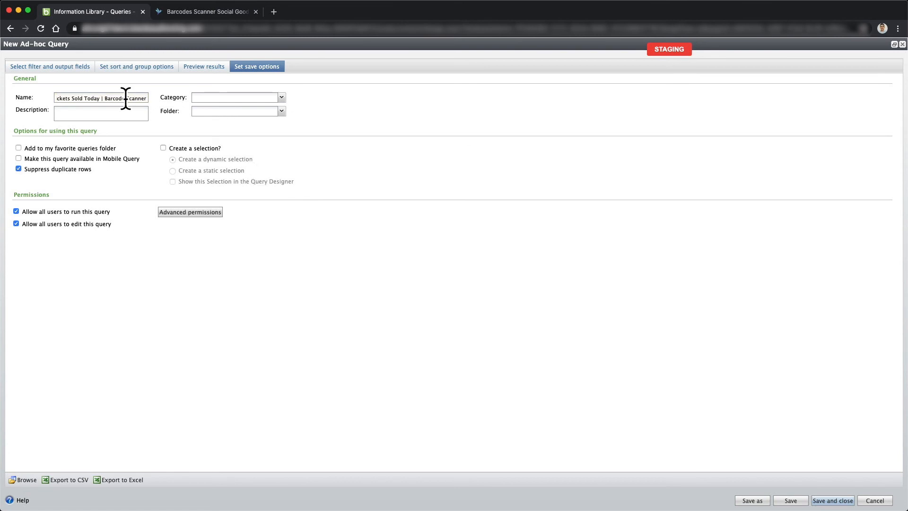
- Name the query 'Tickets Sold Today | Barcode Scanner', allow duplicate rows, and save and close it
drag(125, 98, 157, 103)
click(170, 98)
drag(16, 131, 106, 131)
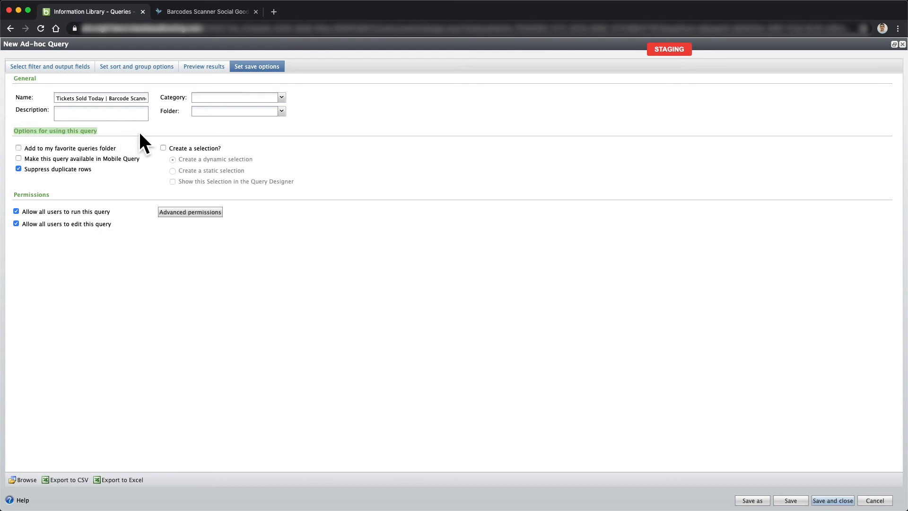
click(19, 169)
drag(92, 173, 24, 172)
click(101, 183)
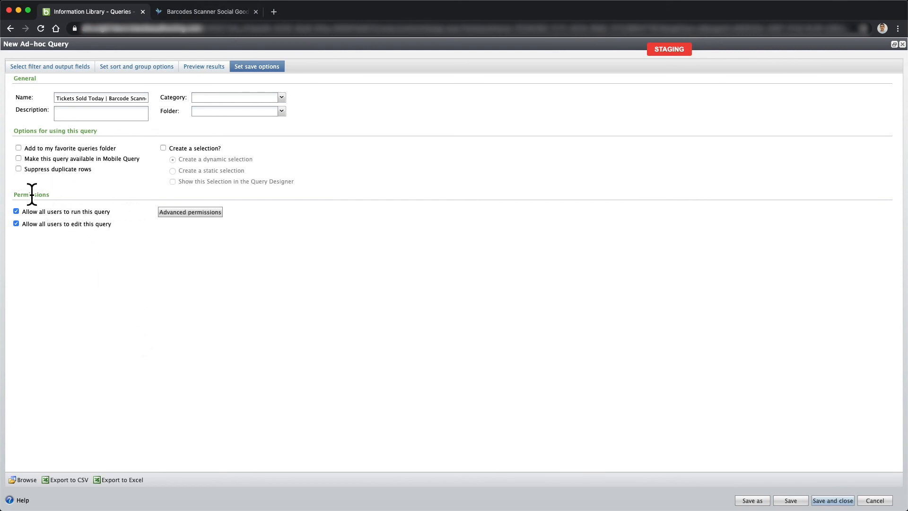
drag(24, 211, 115, 212)
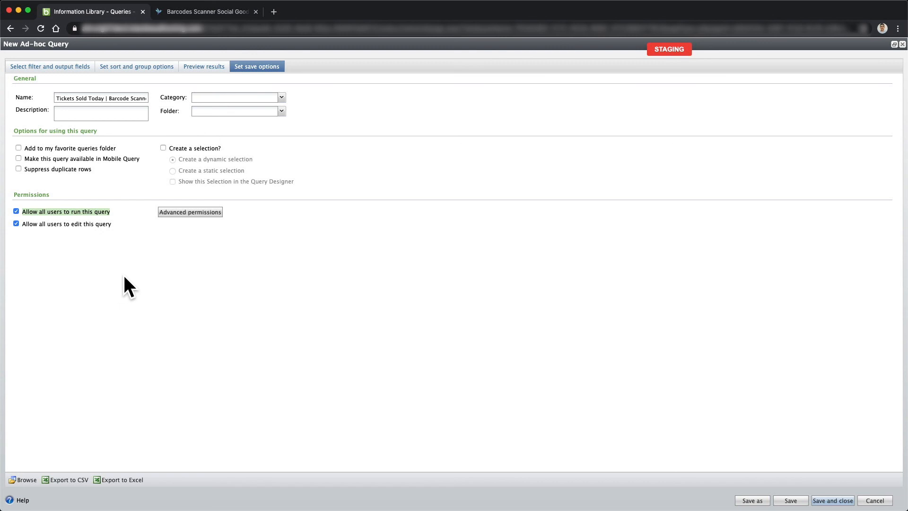
click(135, 259)
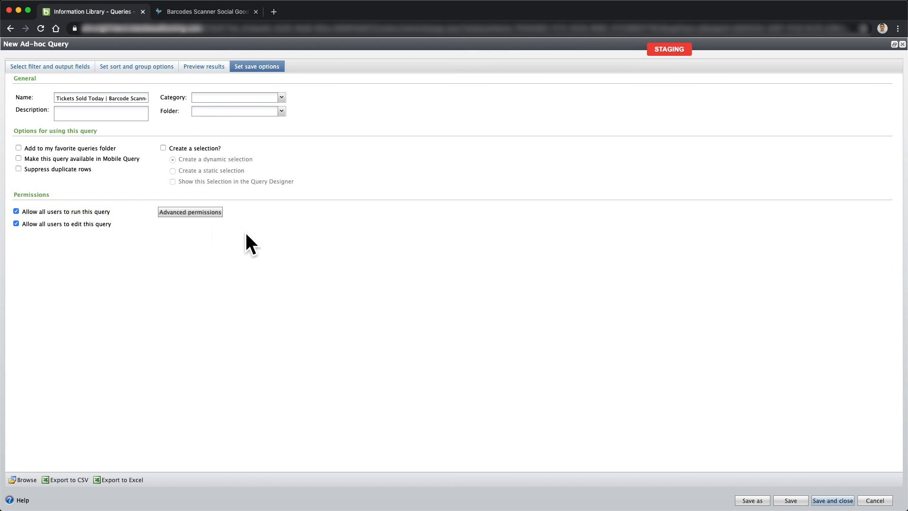
click(184, 213)
click(839, 503)
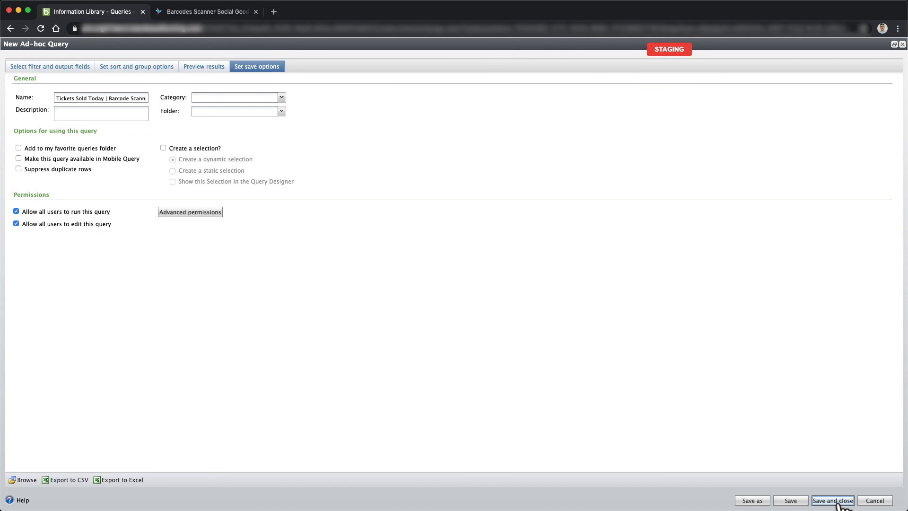
click(837, 501)
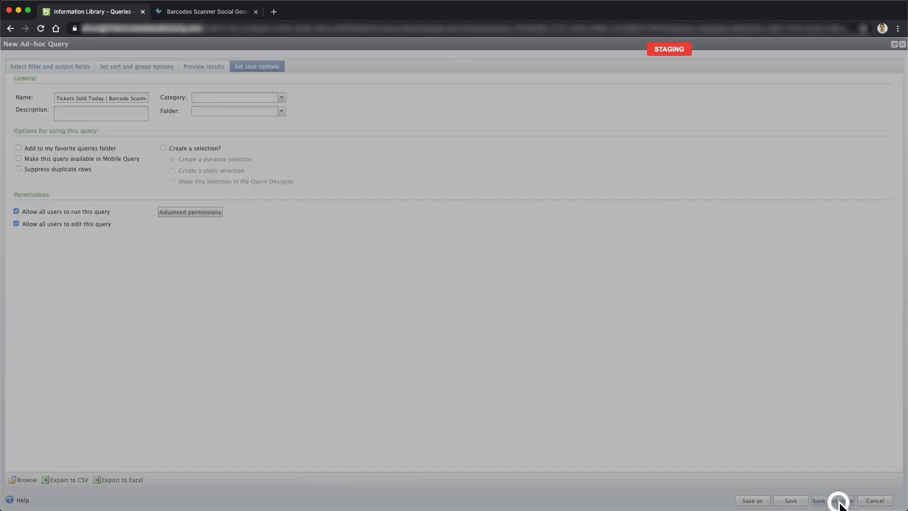